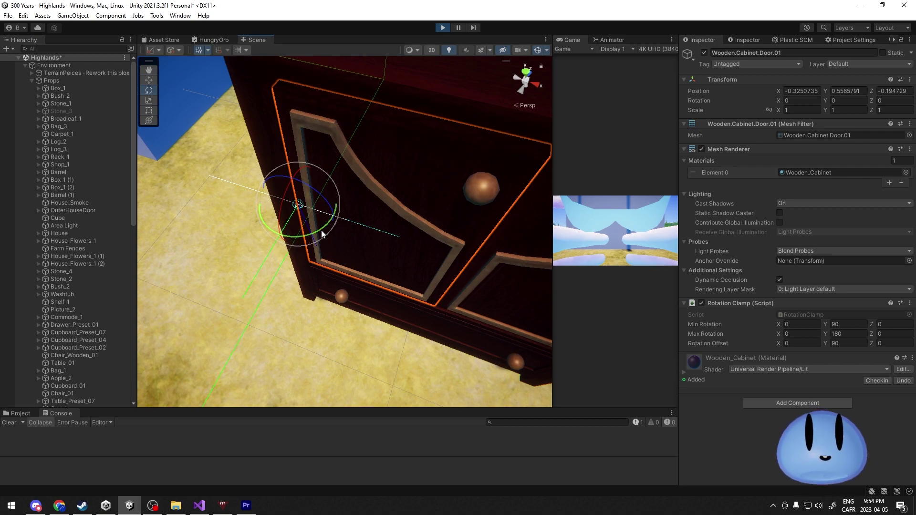
Try rotating the cabinet door about its Y axis in play mode, and exit play mode.
drag(322, 230, 398, 317)
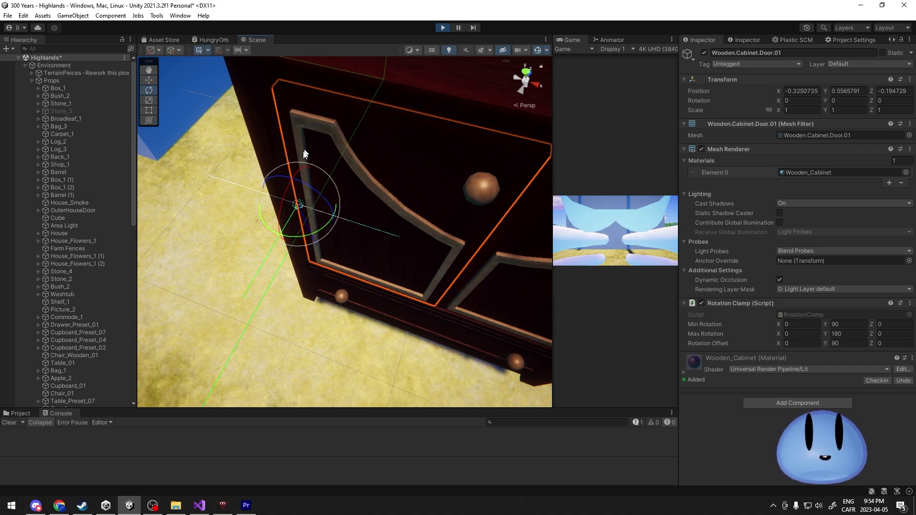
drag(323, 223, 430, 288)
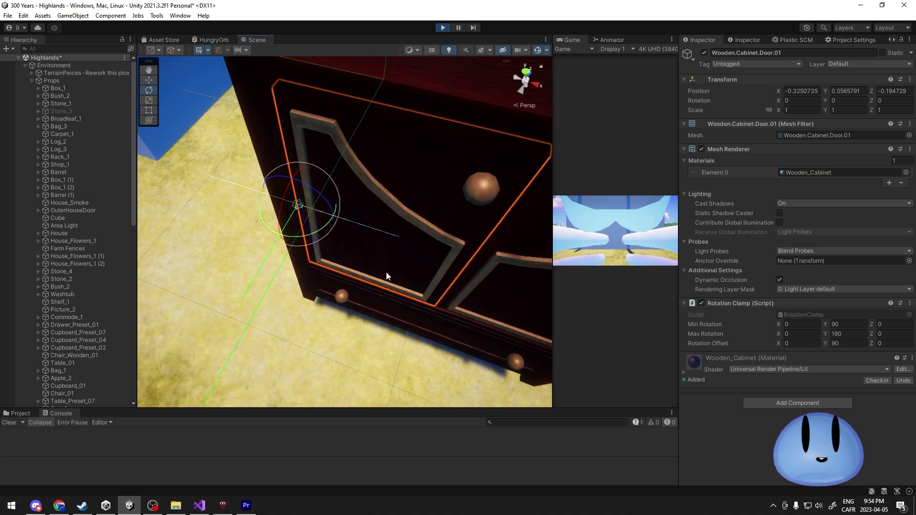
click(440, 30)
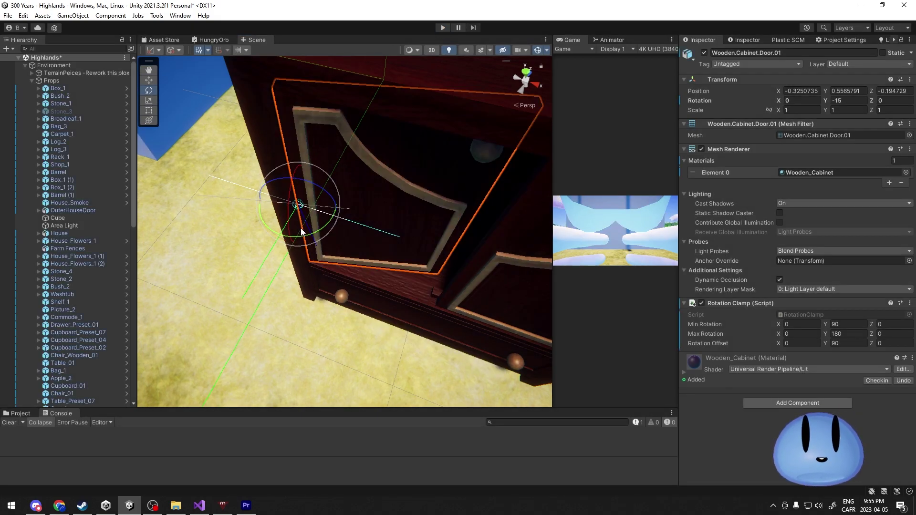
Rotate the cabinet door slightly inward about Y, and set its Y rotation to -25.
mouse_move(326, 227)
mouse_down()
mouse_move(310, 241)
mouse_move(335, 233)
mouse_up()
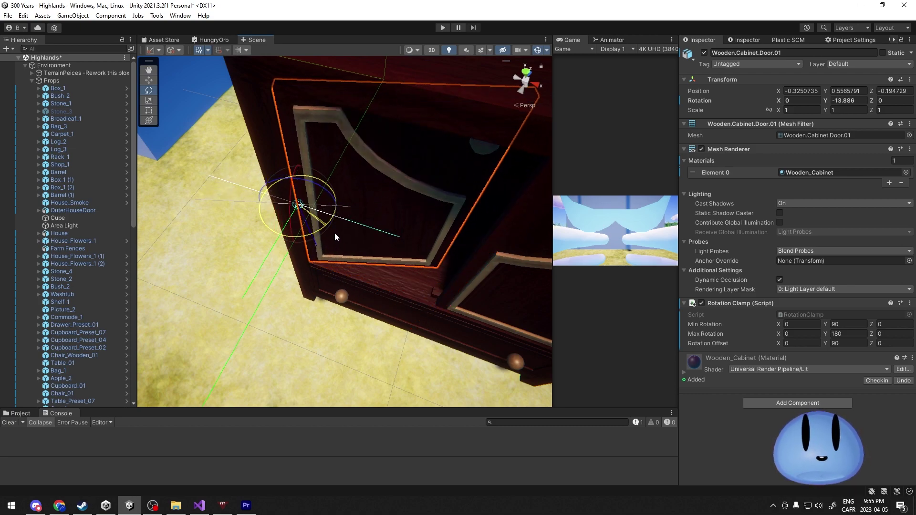
click(861, 101)
text(-25)
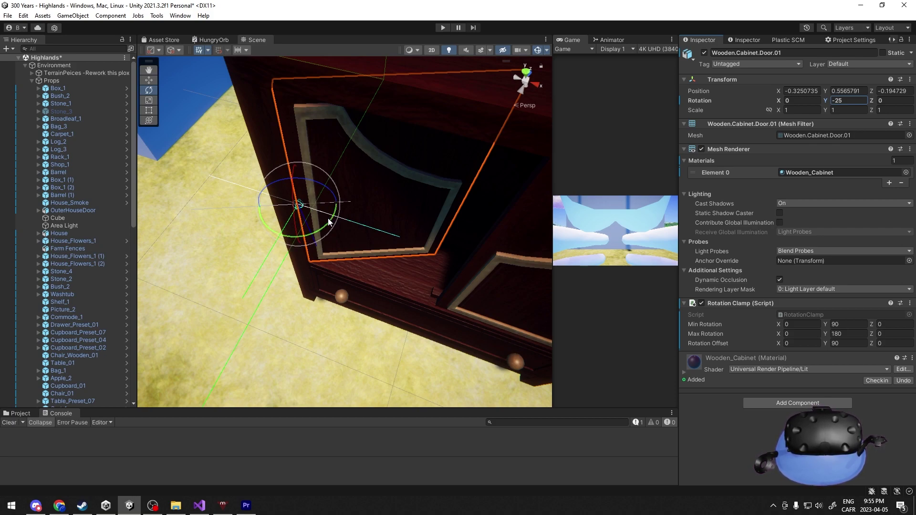
mouse_move(330, 224)
mouse_down()
mouse_move(313, 237)
mouse_move(337, 233)
mouse_up()
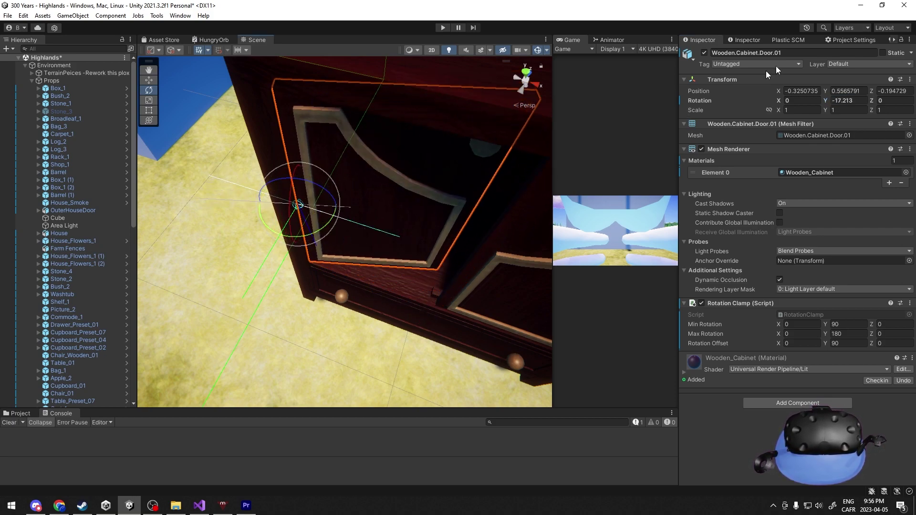
click(847, 101)
text(-25)
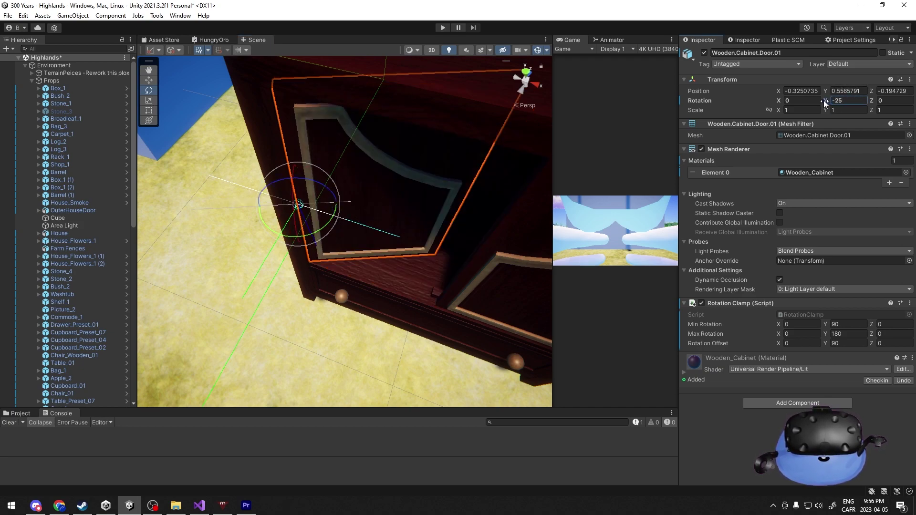
Add 360 to the door's -25 Y rotation to get 335, and set the Y rotation to 90.
click(849, 103)
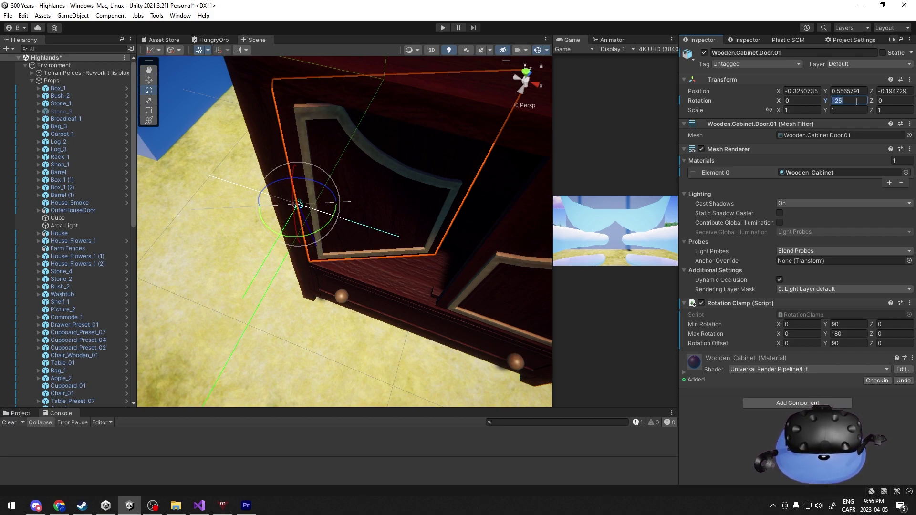
key(Home)
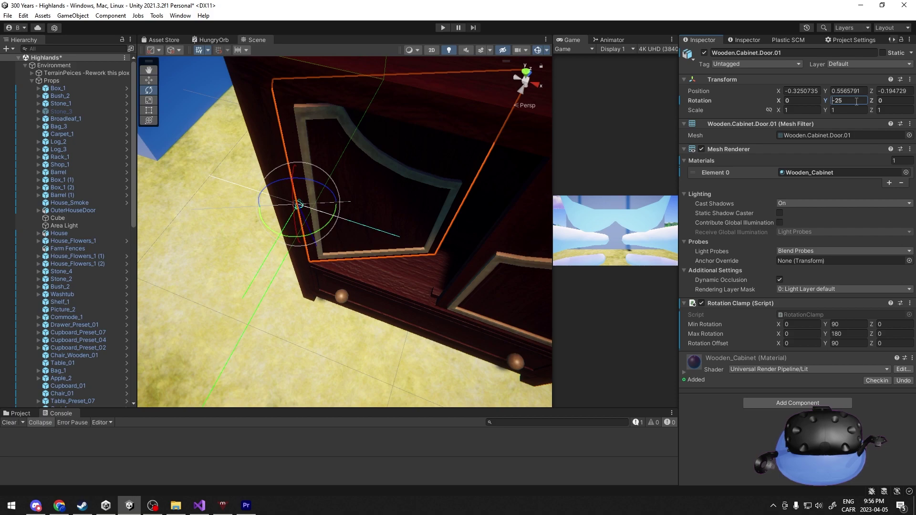
text(360)
key(Return)
click(853, 102)
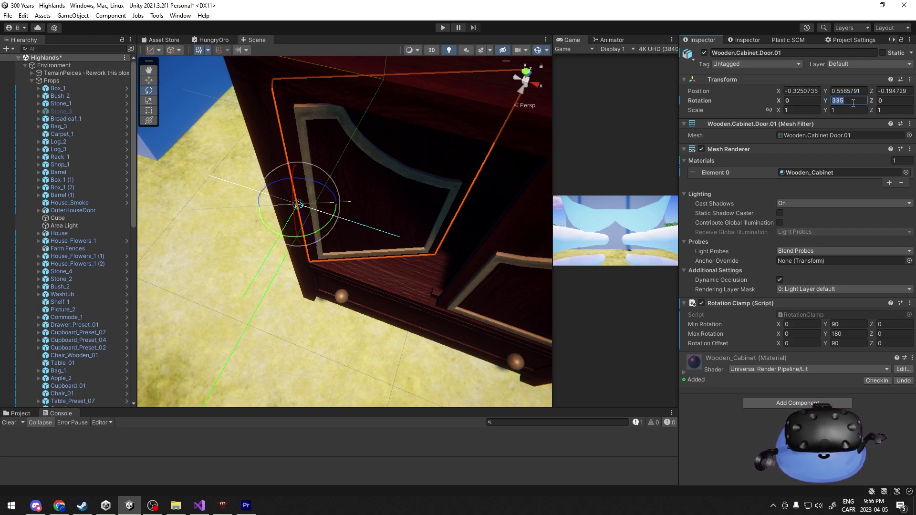
text(90)
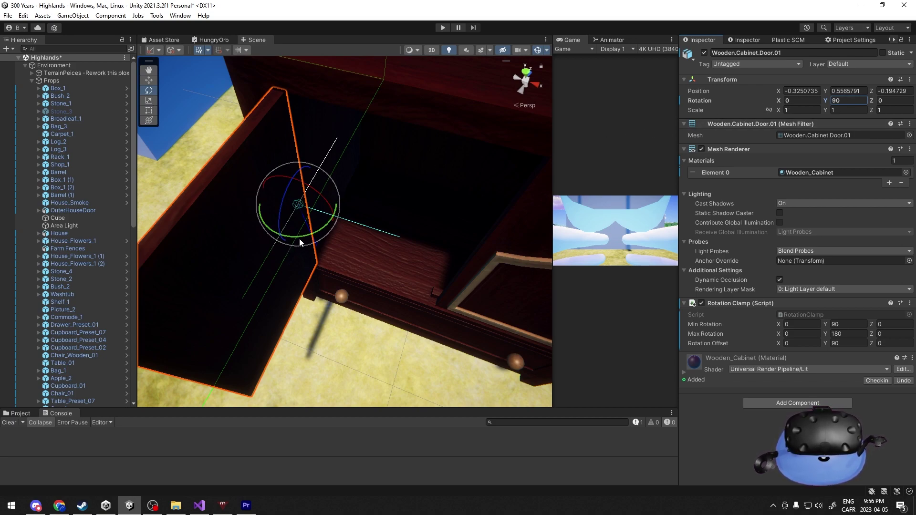
Swing the cabinet door freely about Y through its closed position, inward to about -21° and outward to about 16°.
drag(300, 238, 411, 202)
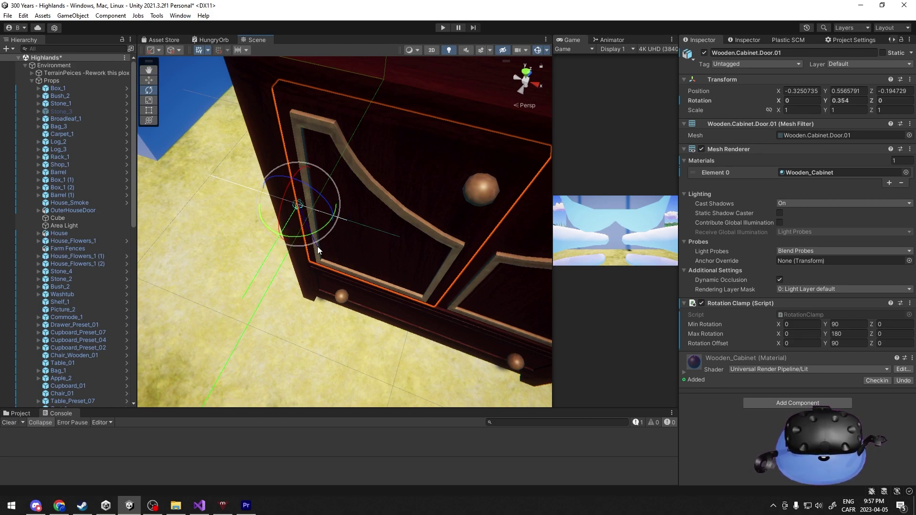
drag(317, 234, 341, 305)
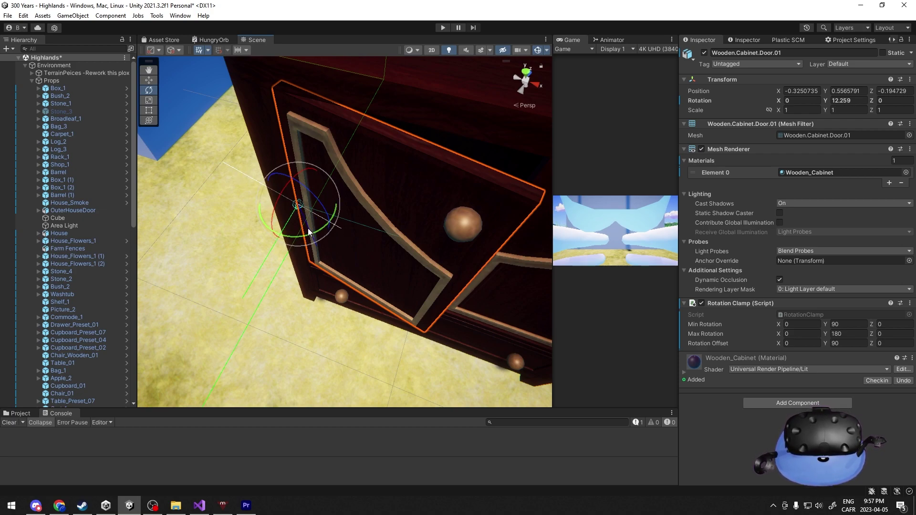
drag(302, 231, 331, 229)
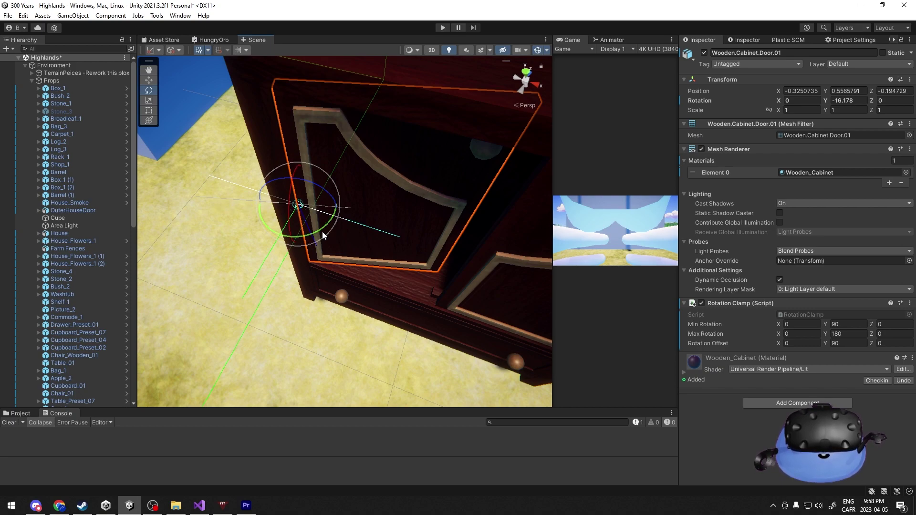
mouse_move(322, 231)
mouse_down()
mouse_move(295, 254)
mouse_move(327, 232)
mouse_up()
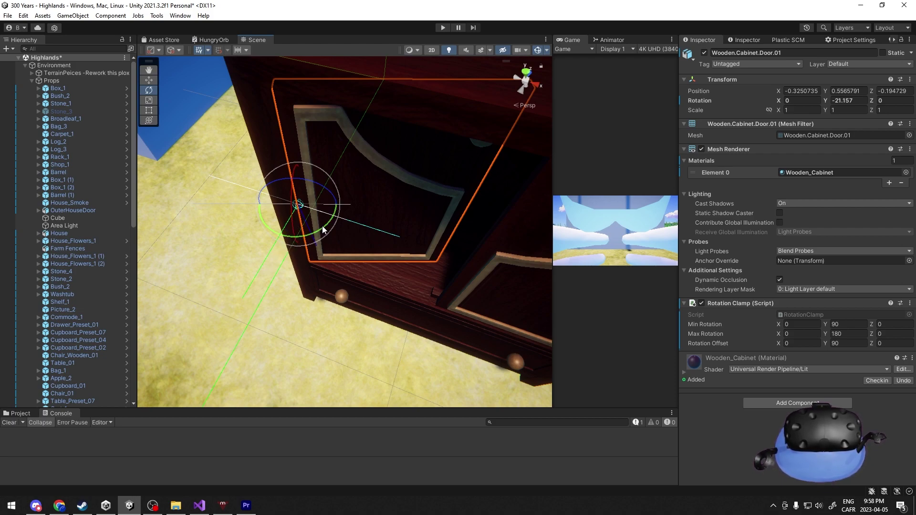
drag(282, 244, 355, 324)
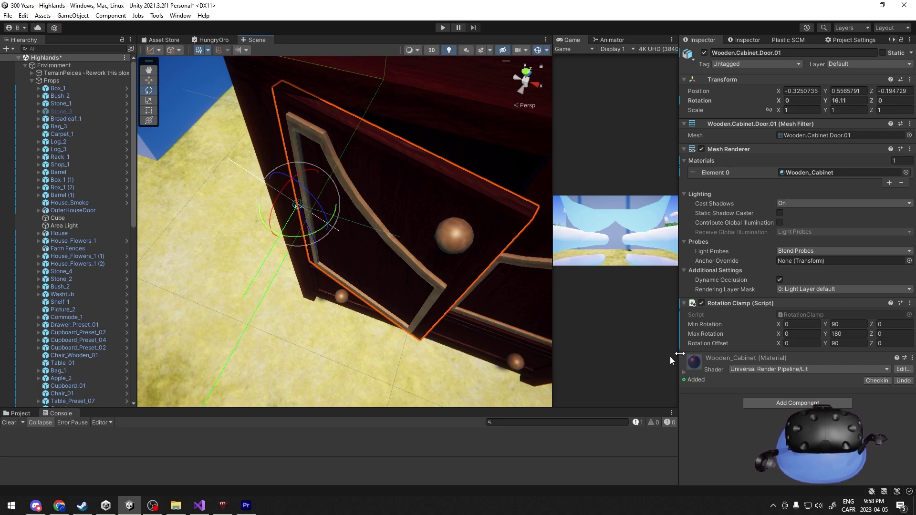
click(840, 334)
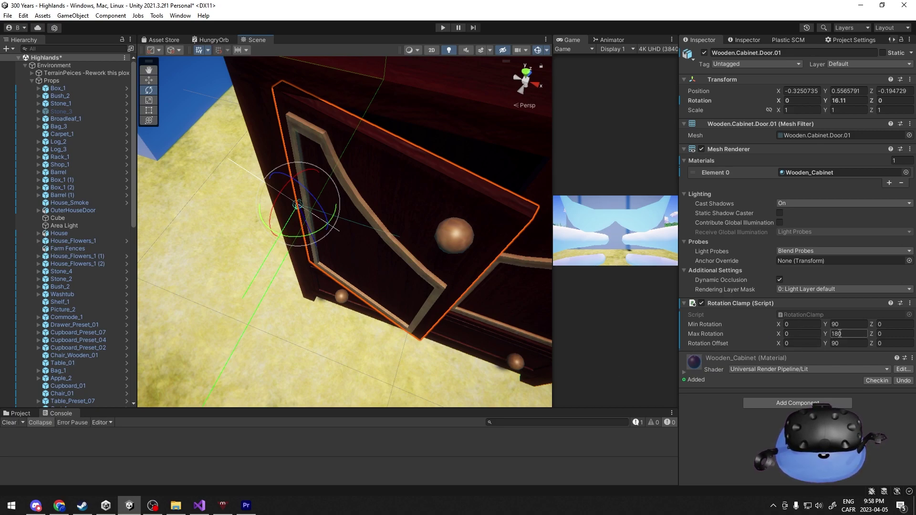
click(792, 334)
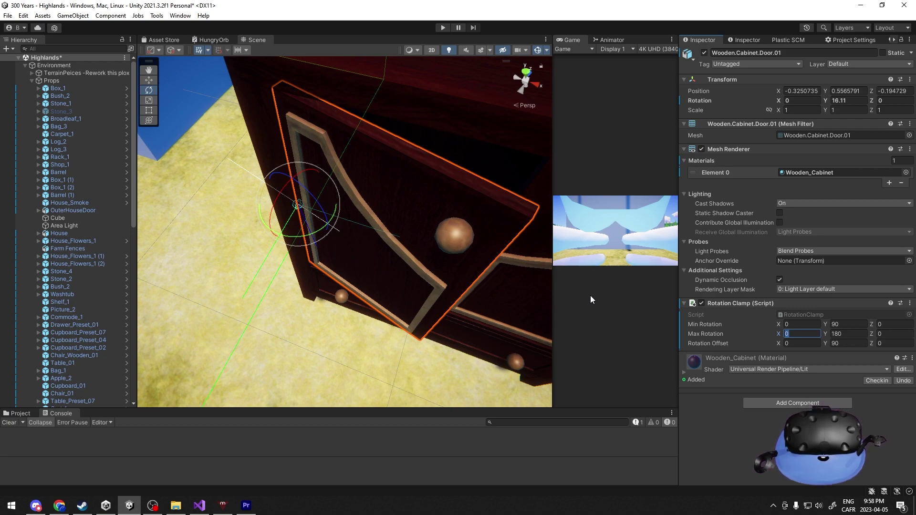
key(Return)
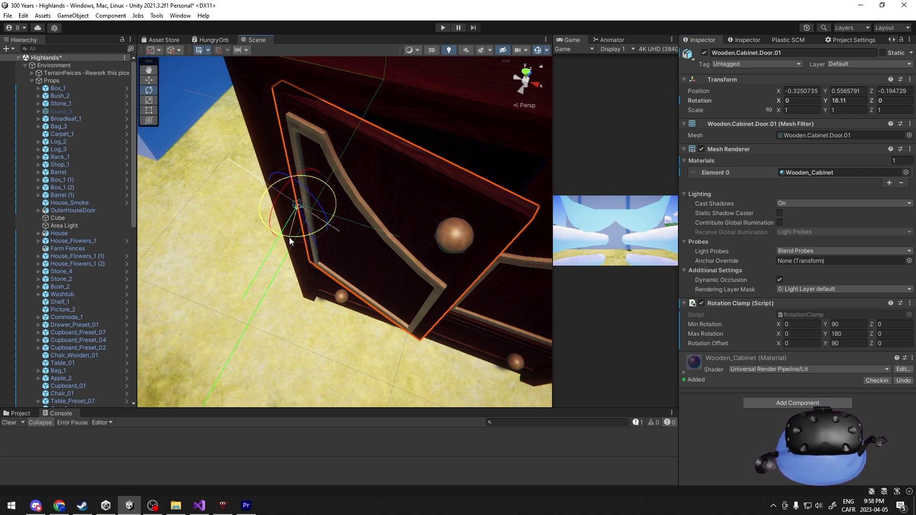
Swing the cabinet door about Y outward to about 108° and back past closed to about -6°.
drag(290, 237, 308, 260)
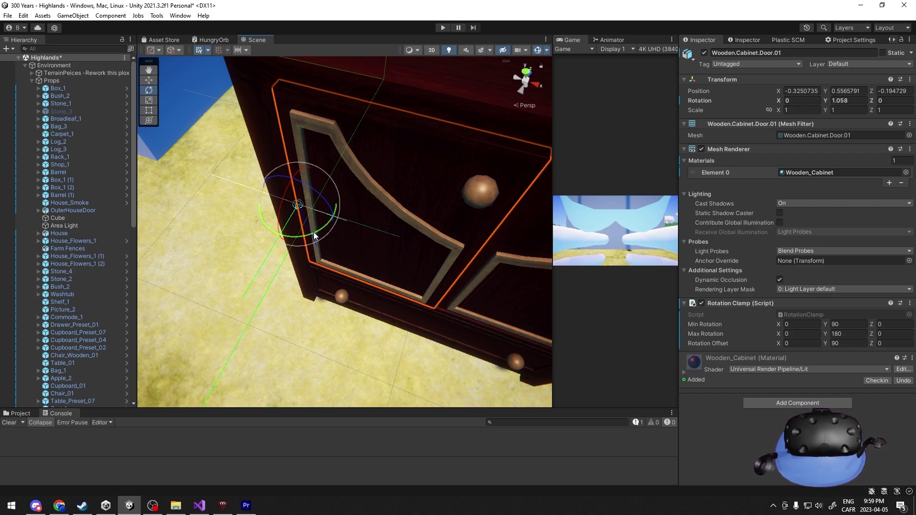
mouse_move(314, 232)
mouse_down()
mouse_move(273, 245)
mouse_move(328, 226)
mouse_up()
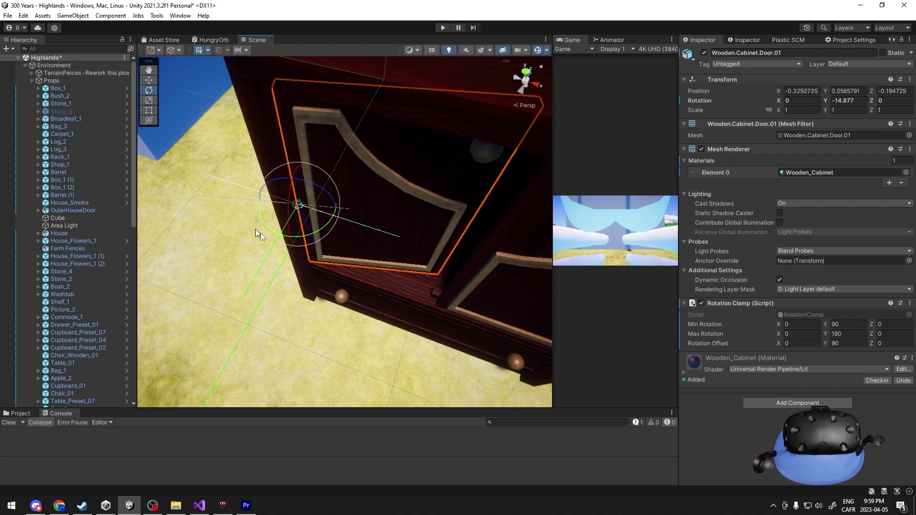
drag(342, 225, 411, 401)
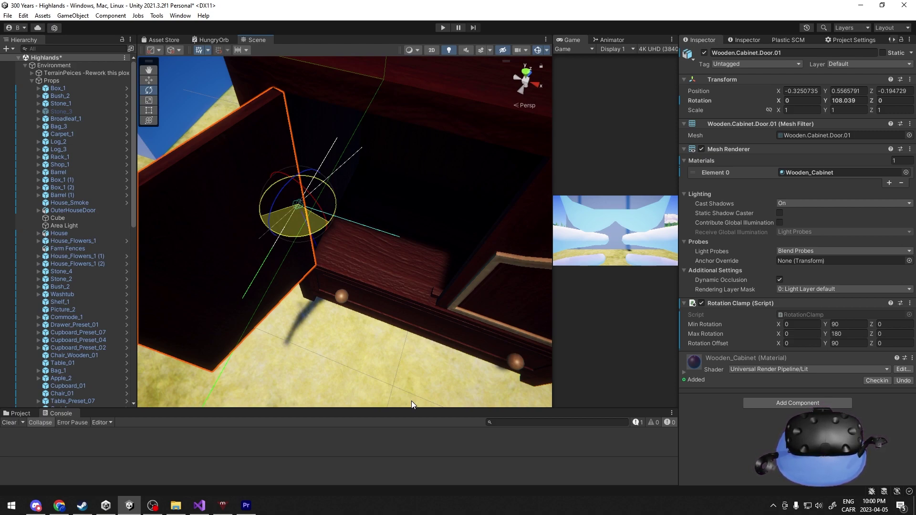
drag(411, 401, 520, 393)
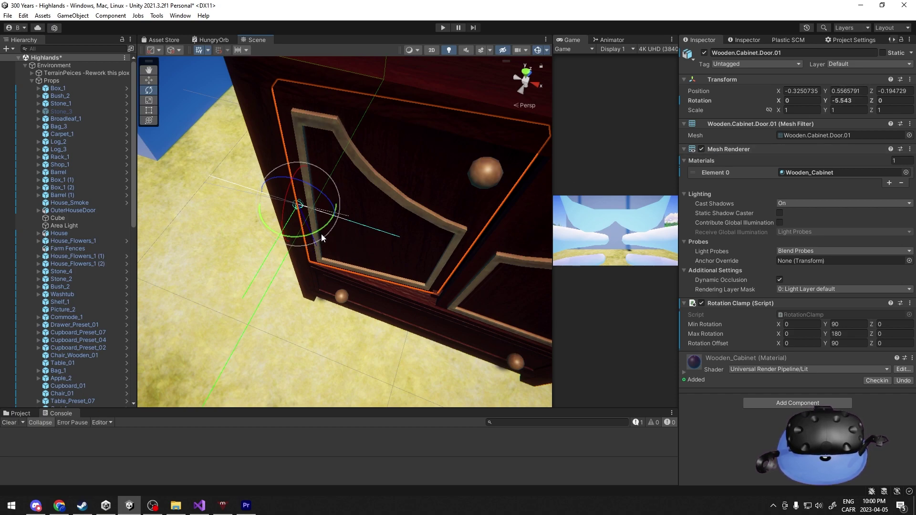
Rotate the cabinet door inward about Y to about -138°, and bring it back to about -53°.
drag(320, 232, 427, 200)
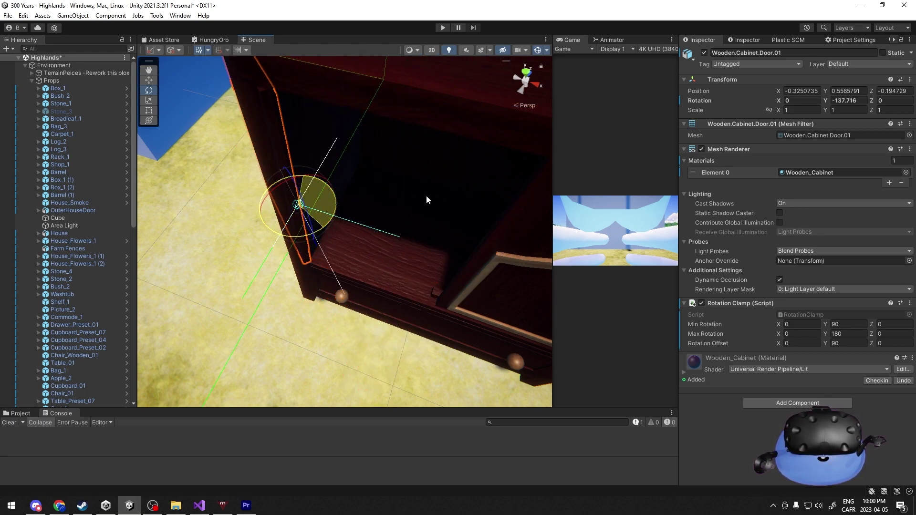
drag(426, 200, 427, 199)
drag(325, 227, 310, 248)
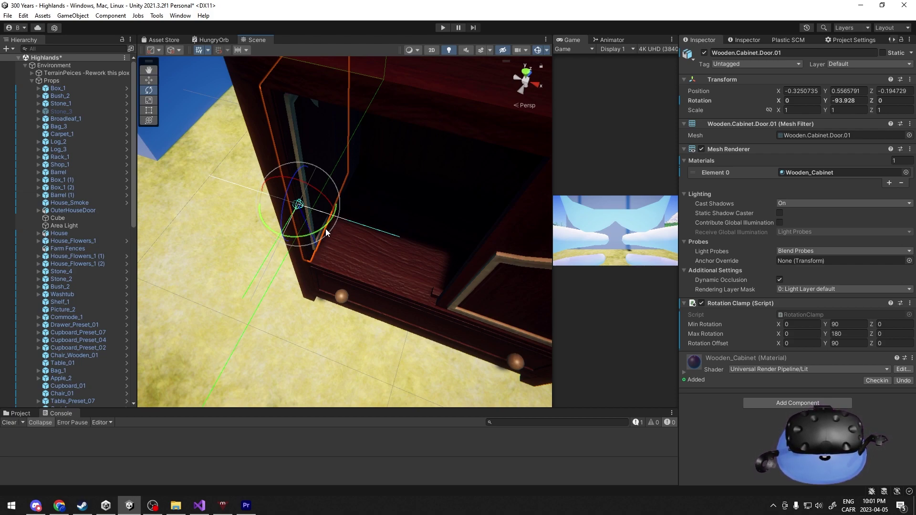
drag(326, 228, 343, 280)
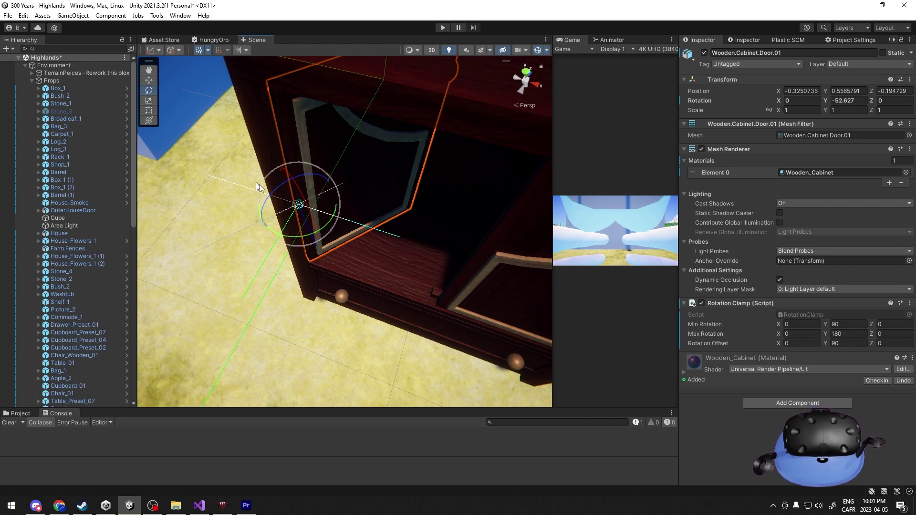
Rotate the cabinet door outward about Y past a full turn, to about 383°.
drag(327, 222, 331, 309)
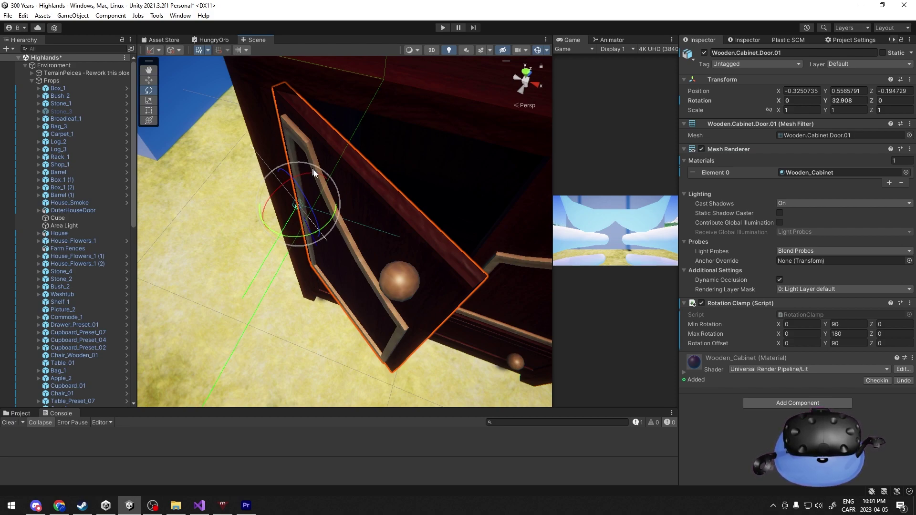
drag(327, 219, 242, 314)
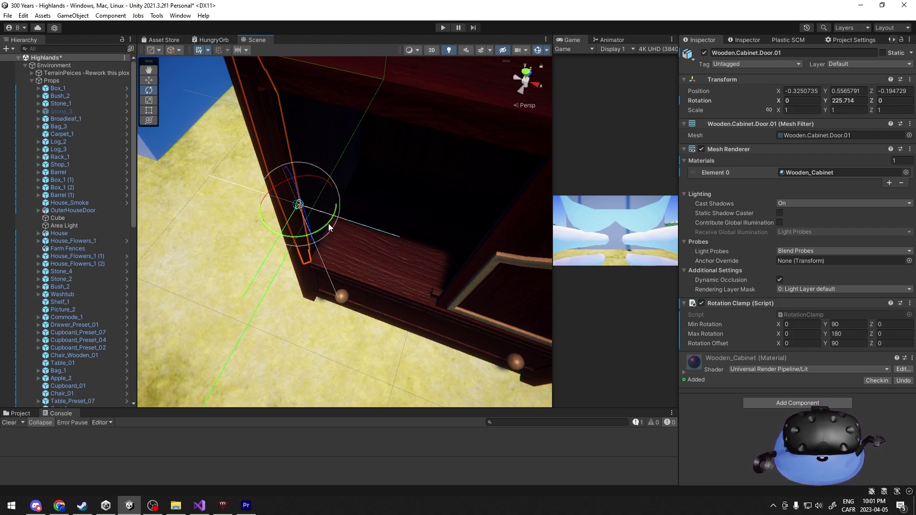
drag(329, 223, 266, 313)
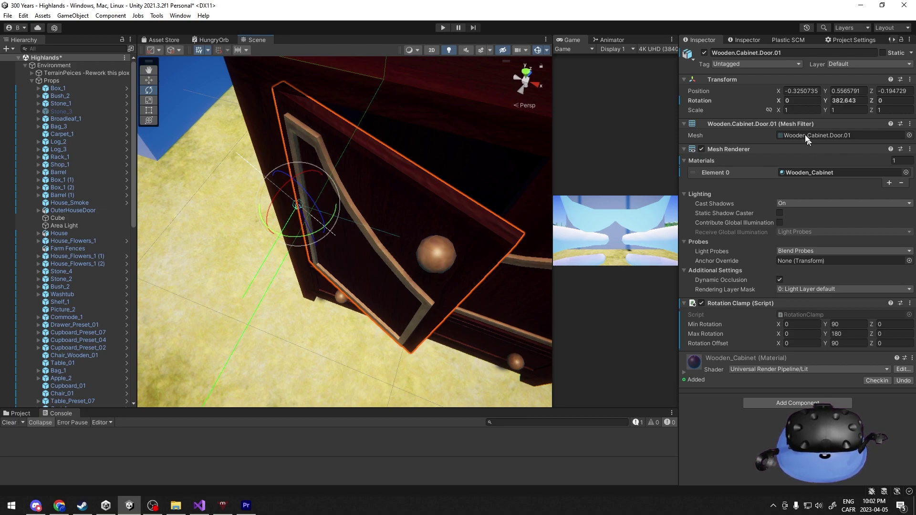
Subtract 360 from the cabinet door's Y rotation to get 22.643.
click(864, 100)
key(End)
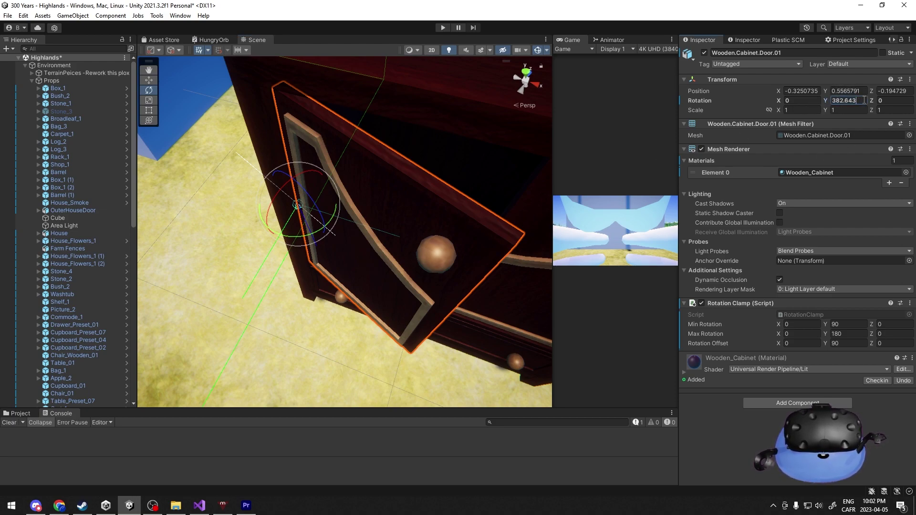
text(-360)
key(Return)
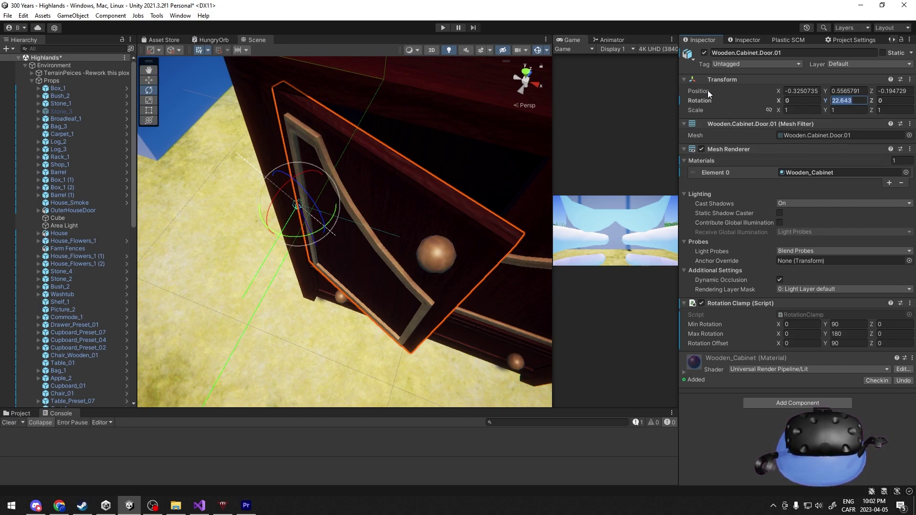
Set the cabinet door's Y rotation to 382.643, and rotate it slightly further about Y to about 385°.
key(Home)
text(360)
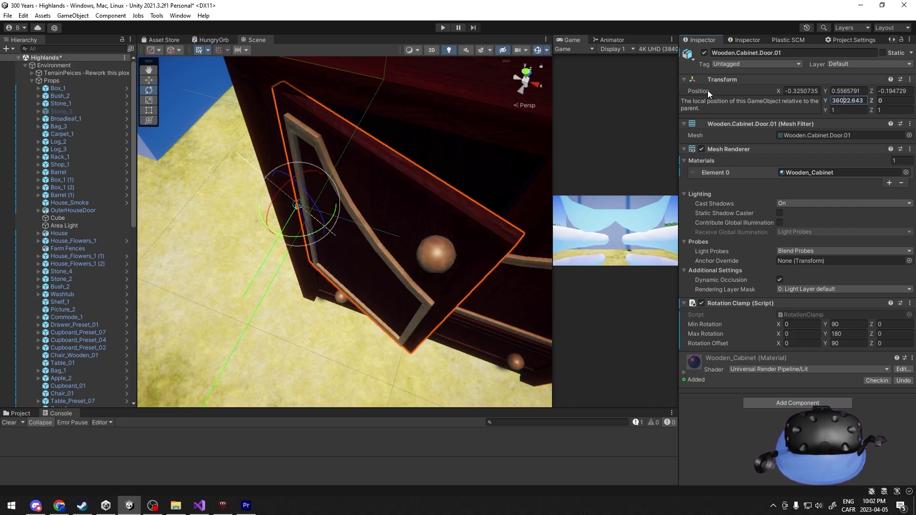
key(BackSpace)
key(BackSpace)
key(Delete)
text(8)
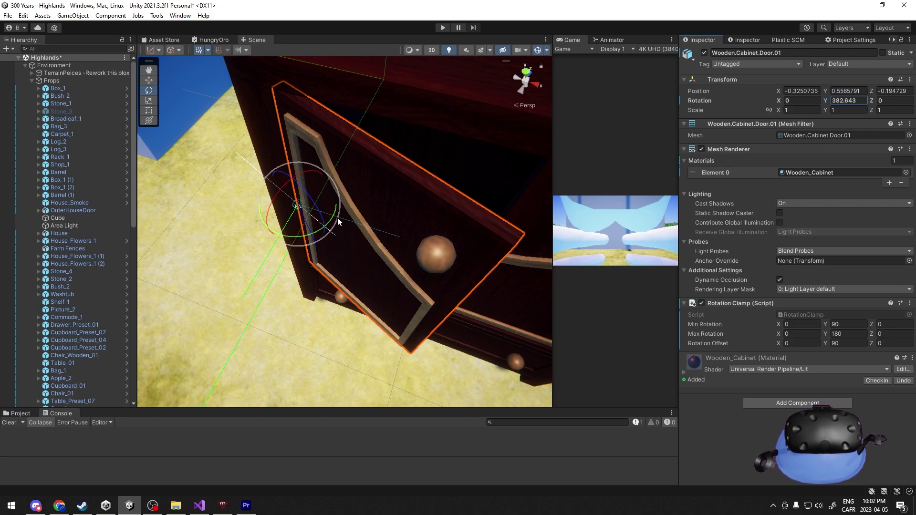
mouse_move(334, 217)
mouse_down()
mouse_move(361, 193)
mouse_move(338, 222)
mouse_up()
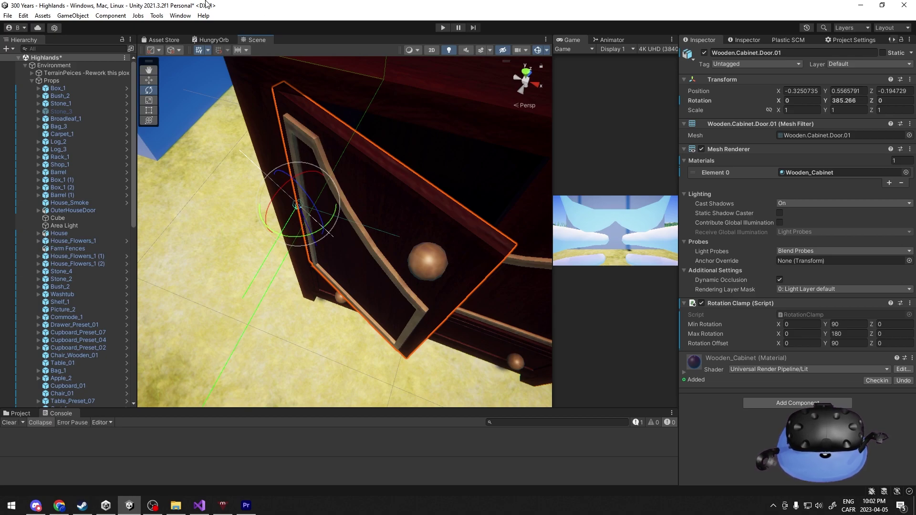
Switch to Visual Studio and examine the CalculateOverflow method in RotationClamp.cs, covering its x, y and z lines.
click(200, 507)
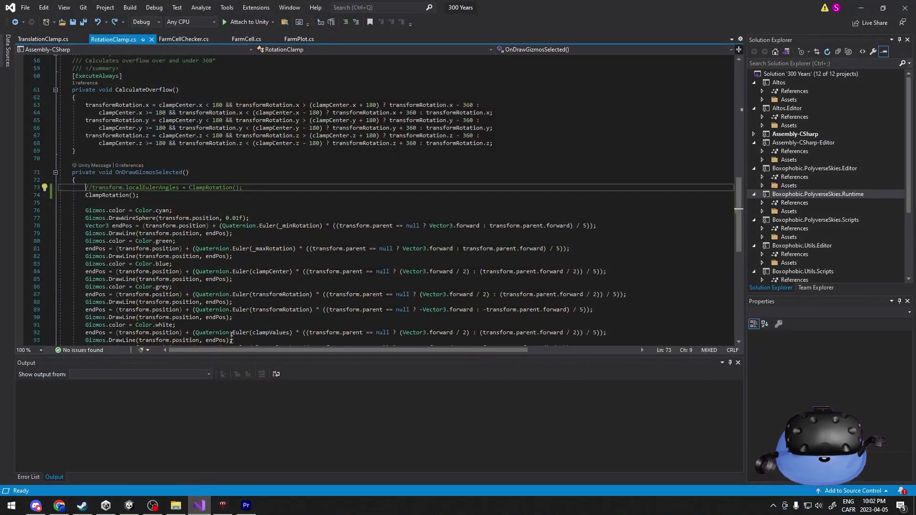
scroll(103, 192, up, 3)
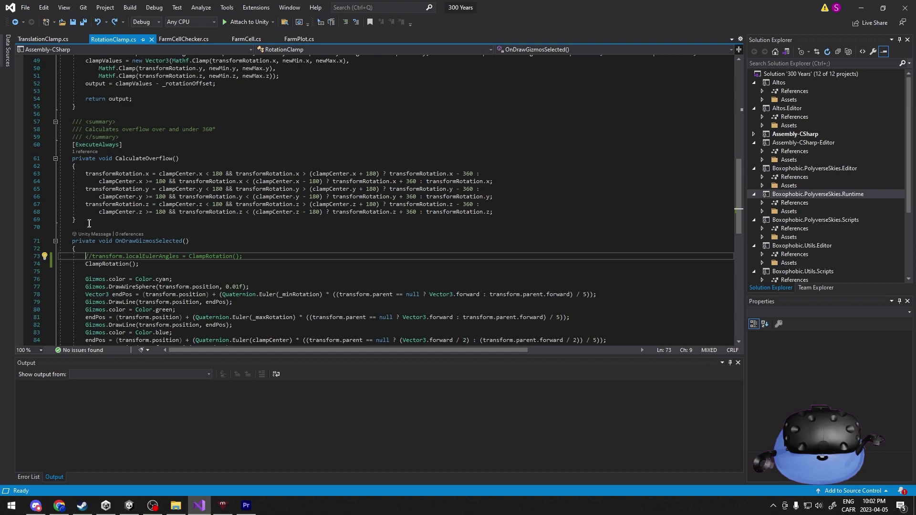
drag(89, 220, 72, 159)
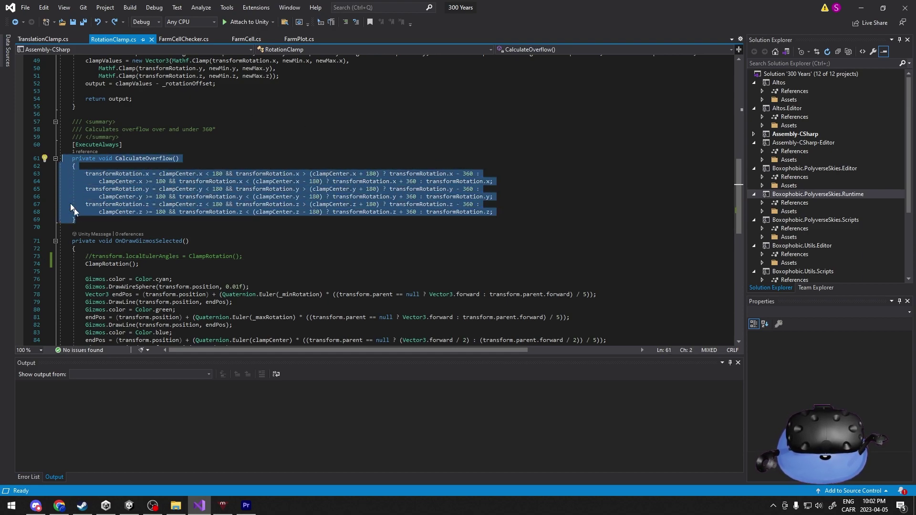
click(147, 183)
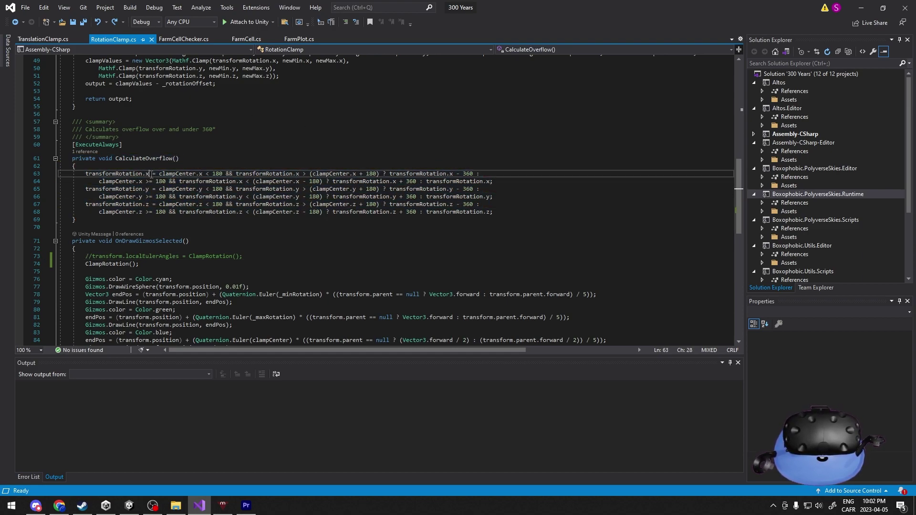
key(Down)
key(Down)
key(Down)
key(End)
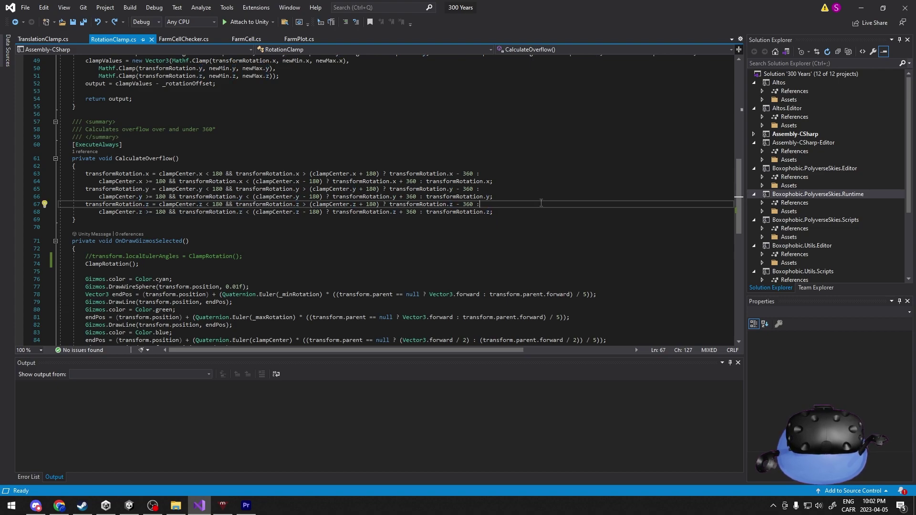
Examine the x-axis overflow condition in CalculateOverflow, including the part that subtracts 360 from transformRotation.x.
scroll(539, 202, up, 1)
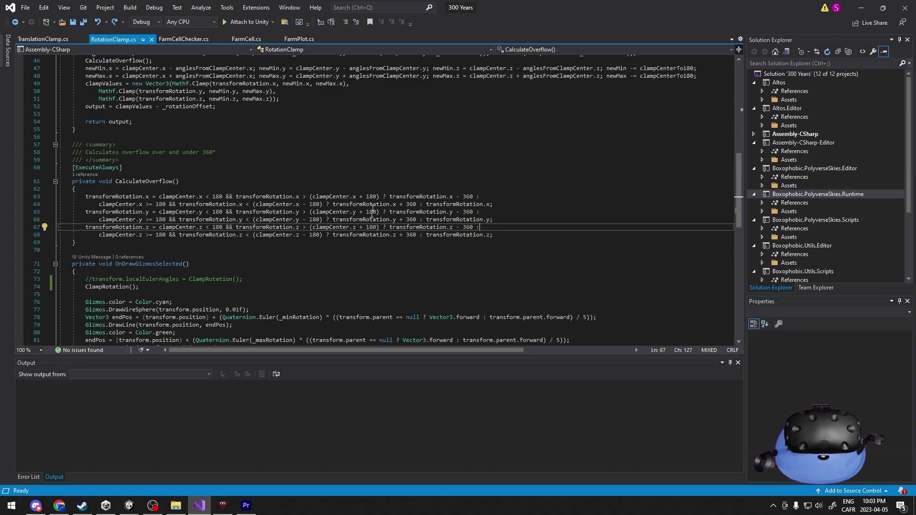
scroll(494, 216, up, 3)
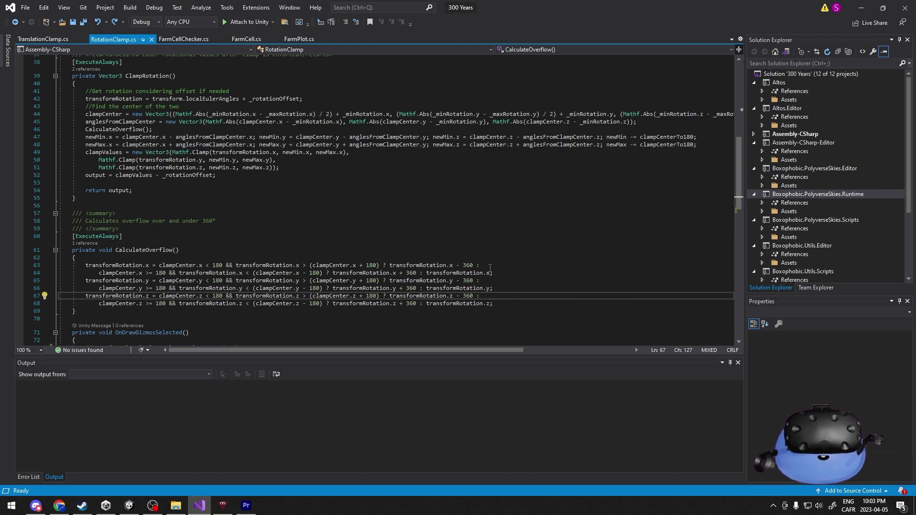
drag(480, 266, 385, 266)
click(385, 266)
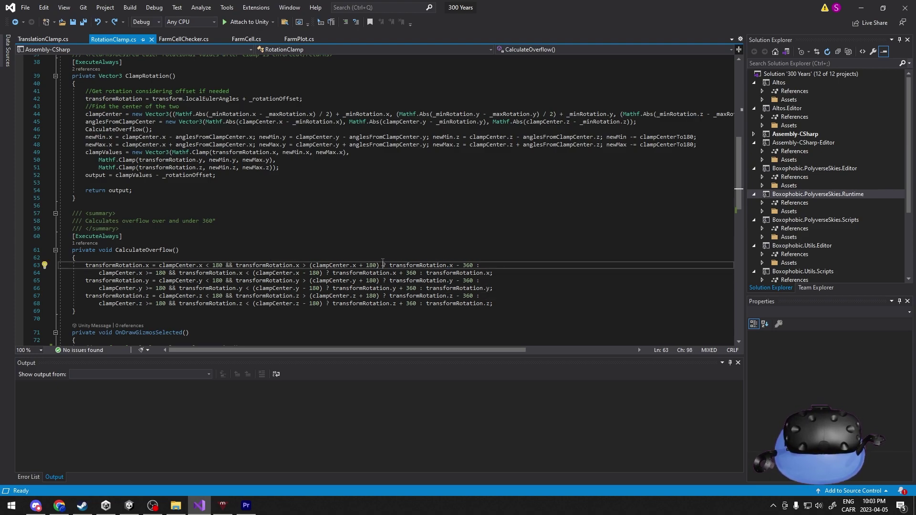
click(484, 264)
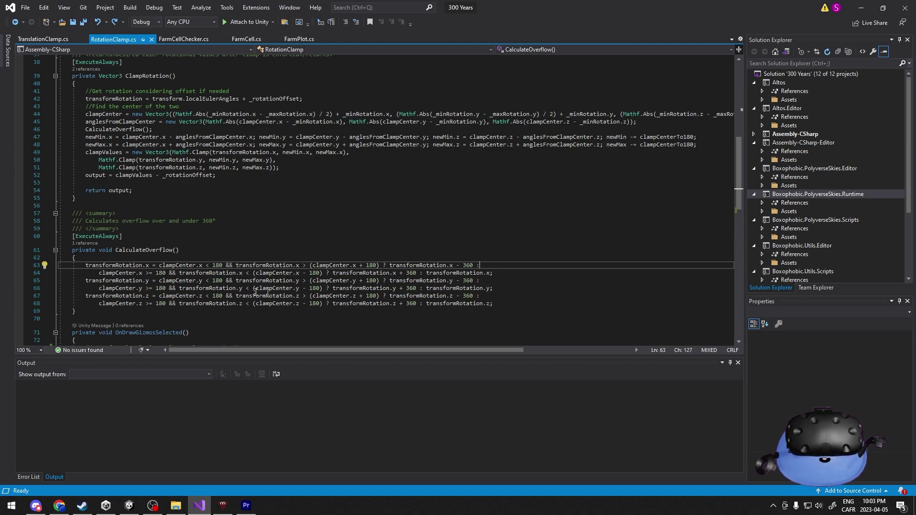
Highlight the whole CalculateOverflow method, and go to the ClampRotation call in the Update method.
drag(99, 311, 29, 249)
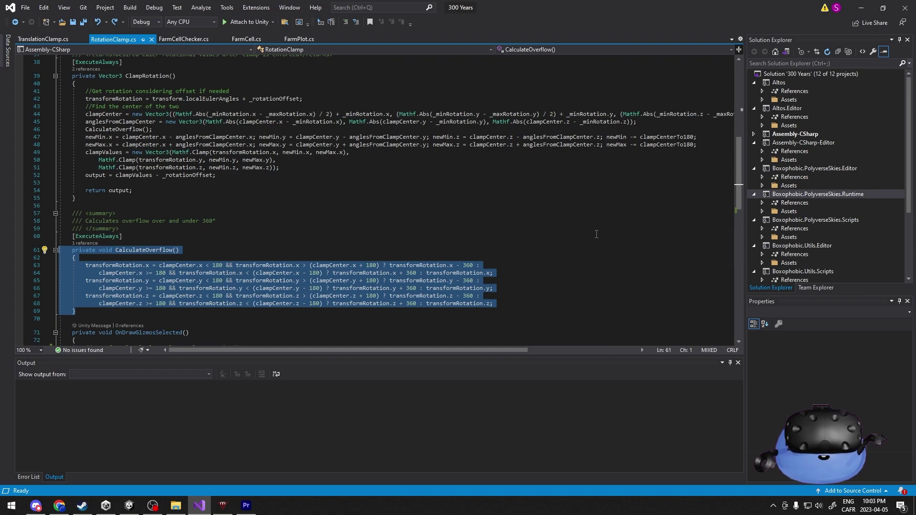
click(444, 281)
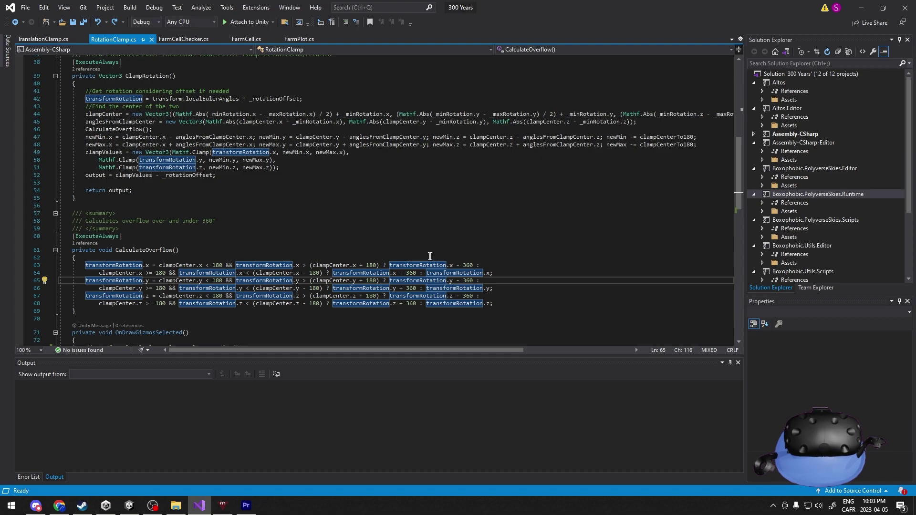
key(ctrl+minus)
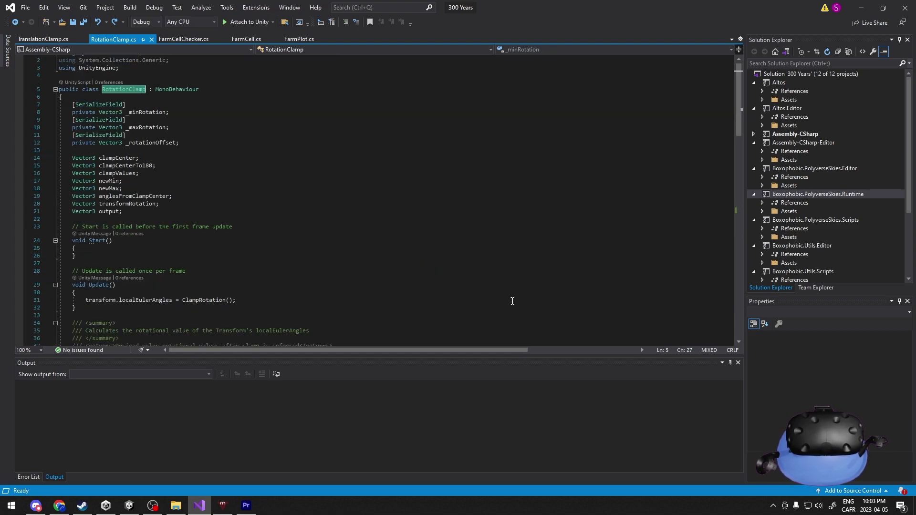
click(496, 302)
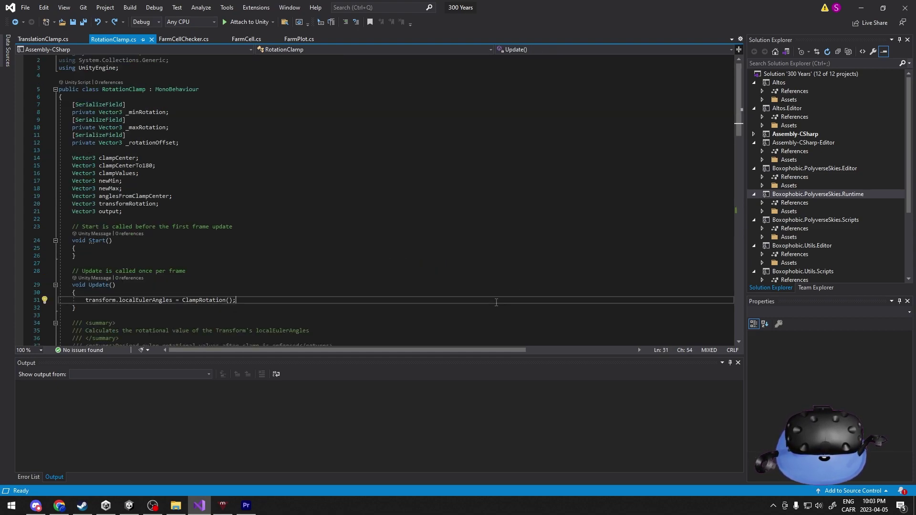
Return to Unity, rotate the cabinet door about Y to about 334°, and enter Play mode.
click(862, 8)
drag(286, 239, 328, 358)
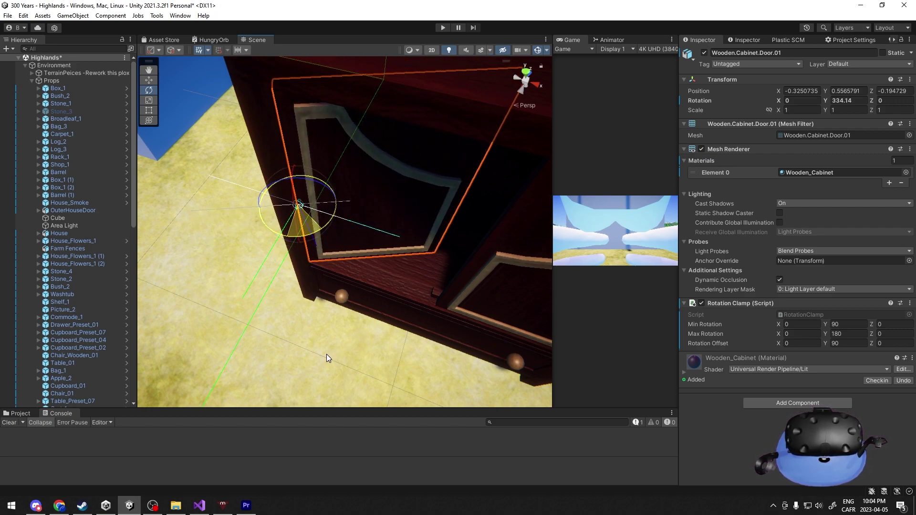
drag(327, 355, 327, 354)
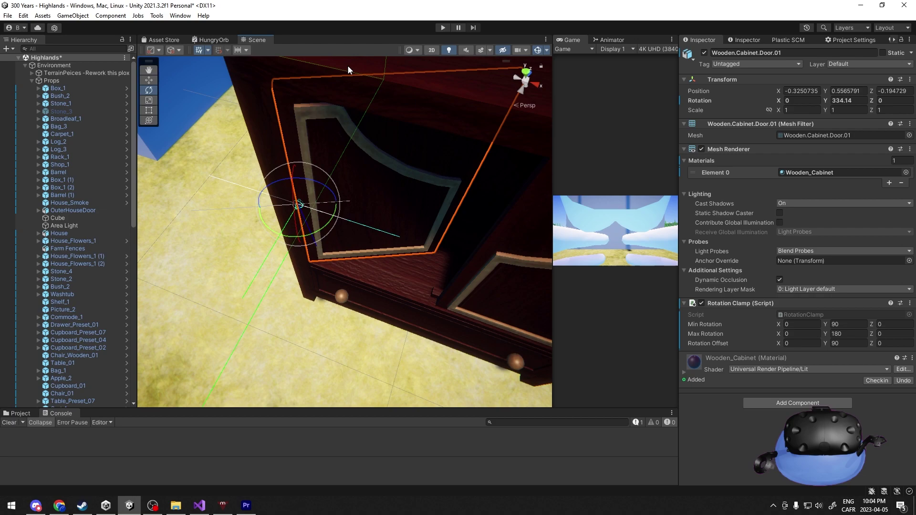
click(442, 28)
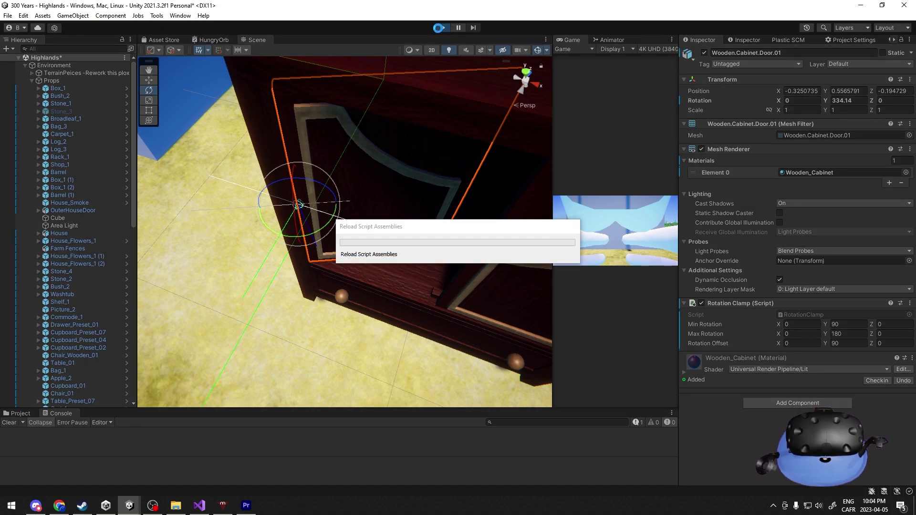